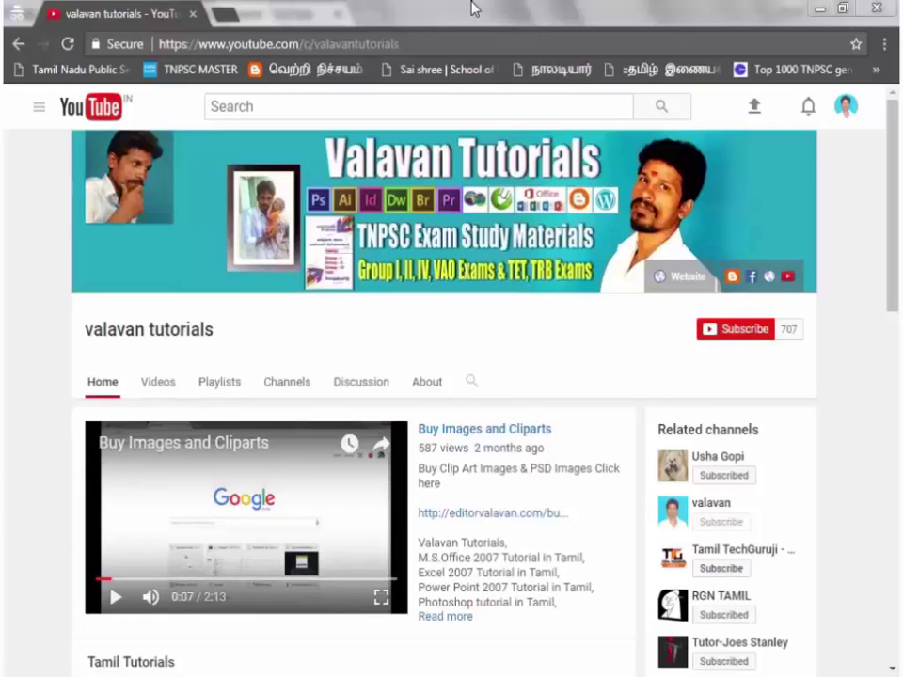
Subscribe to the valavan tutorials channel and save its notification settings.
click(753, 345)
click(753, 344)
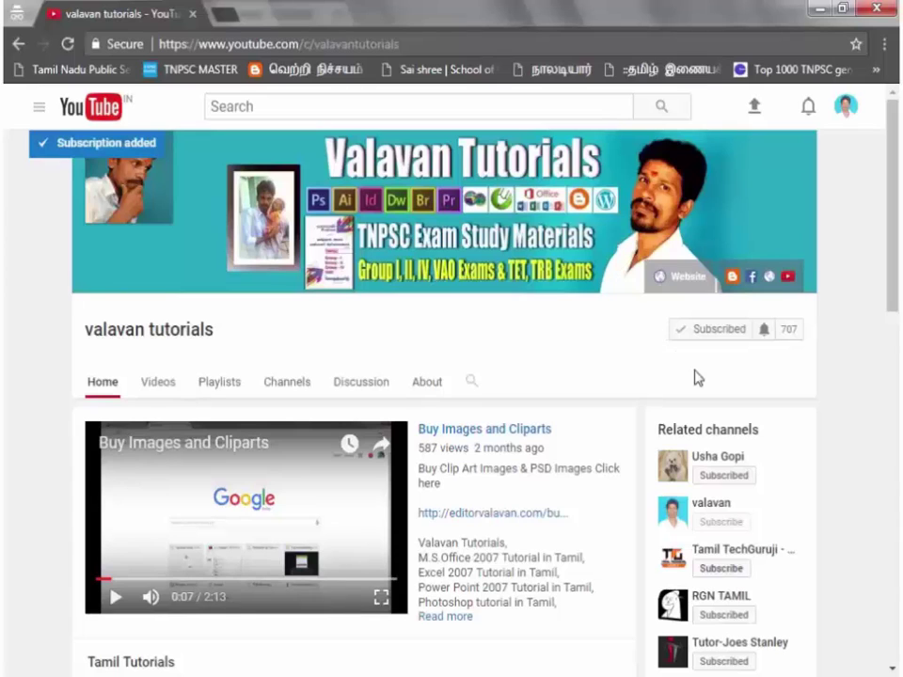
click(764, 331)
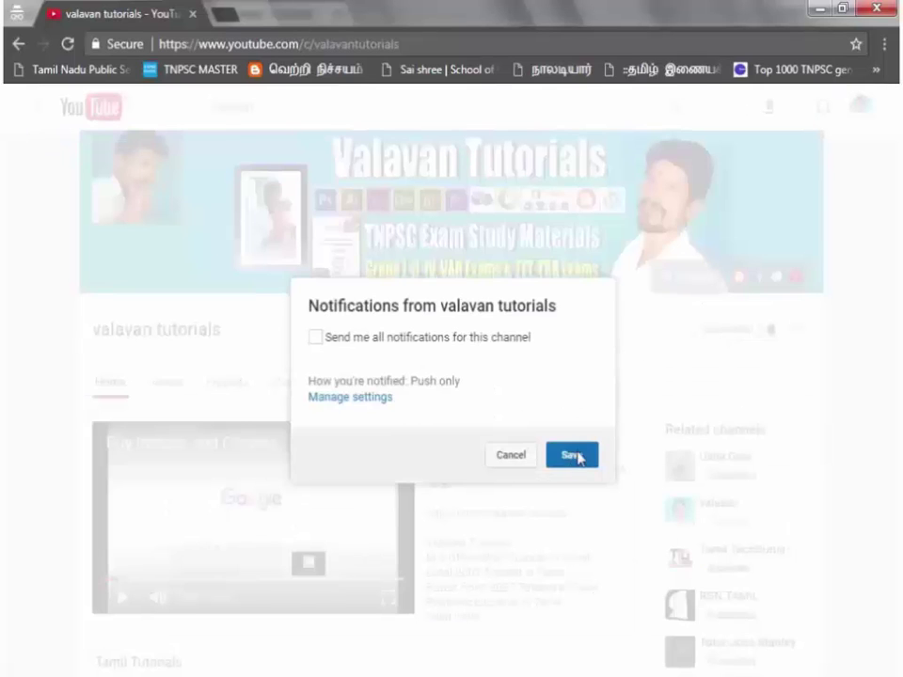
click(573, 454)
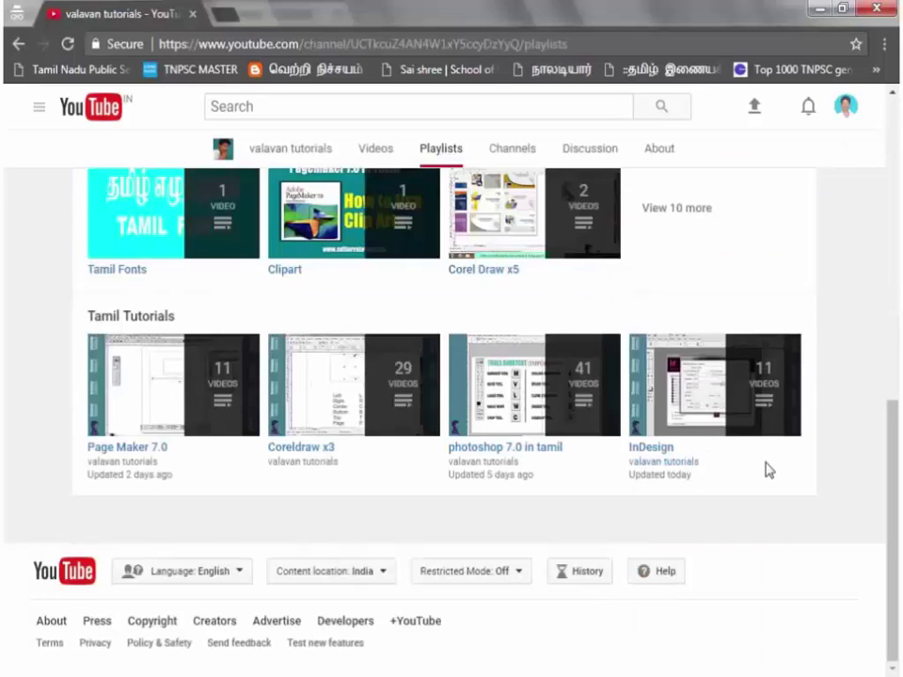
scroll(602, 437, up, 4)
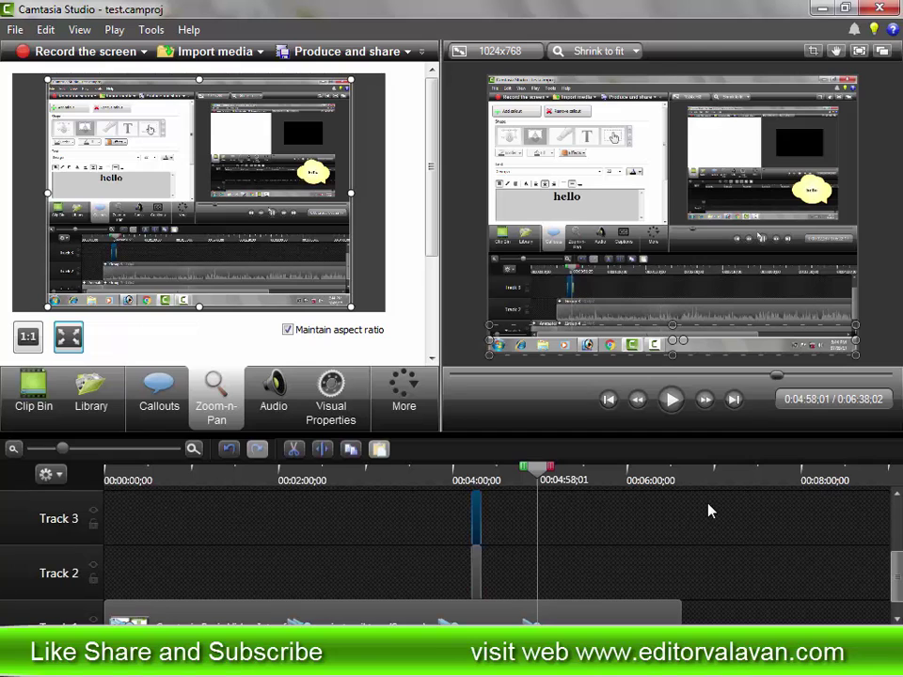
Return the playhead in Camtasia Studio to the timeline start and add the Record_0003.wav audio clip there.
click(181, 480)
key(ctrl+Home)
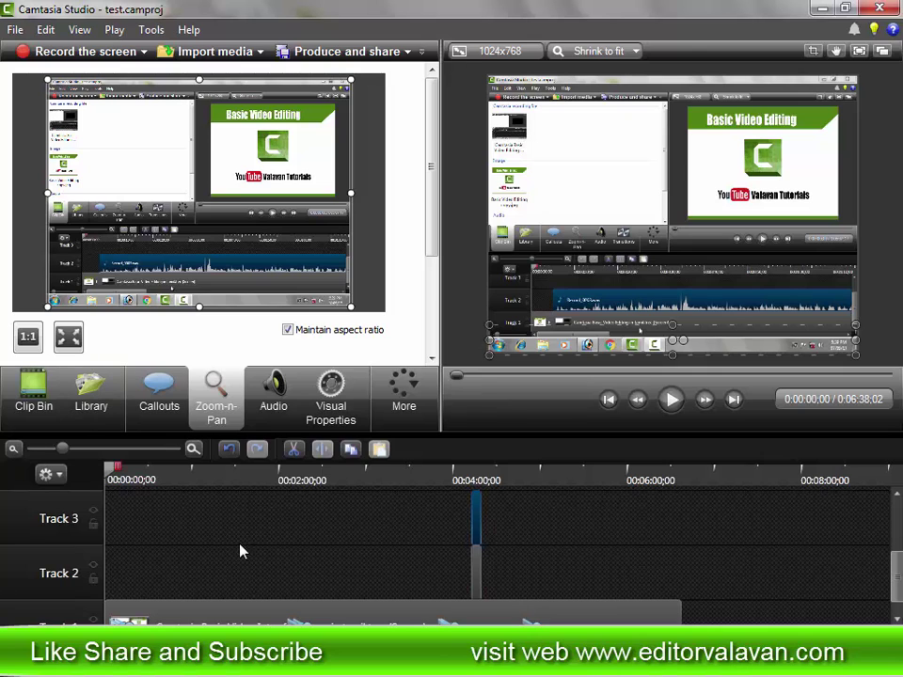
click(31, 383)
click(89, 252)
scroll(131, 294, down, 3)
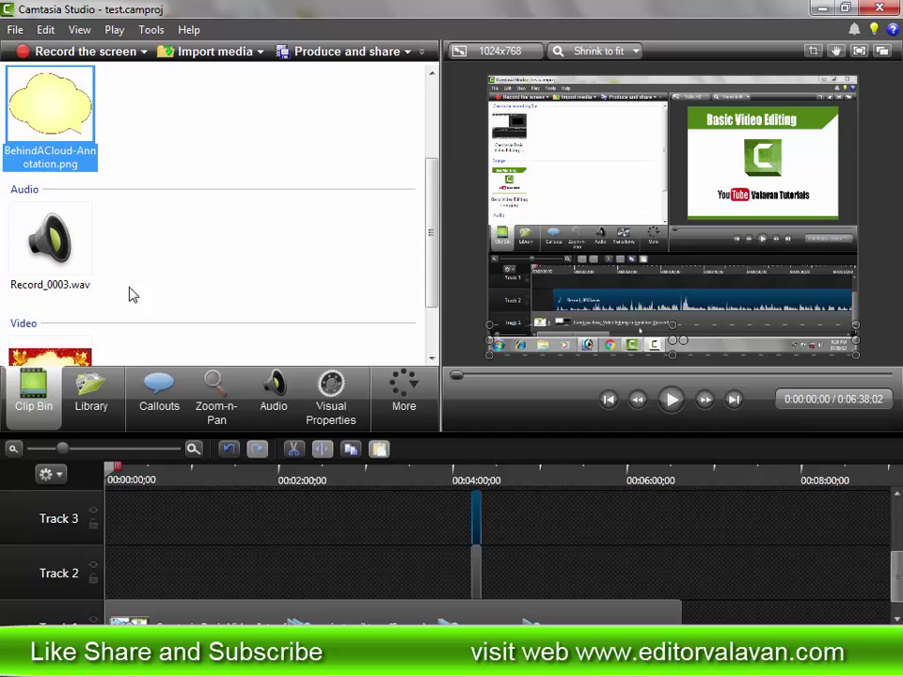
click(54, 246)
right_click(80, 270)
click(99, 263)
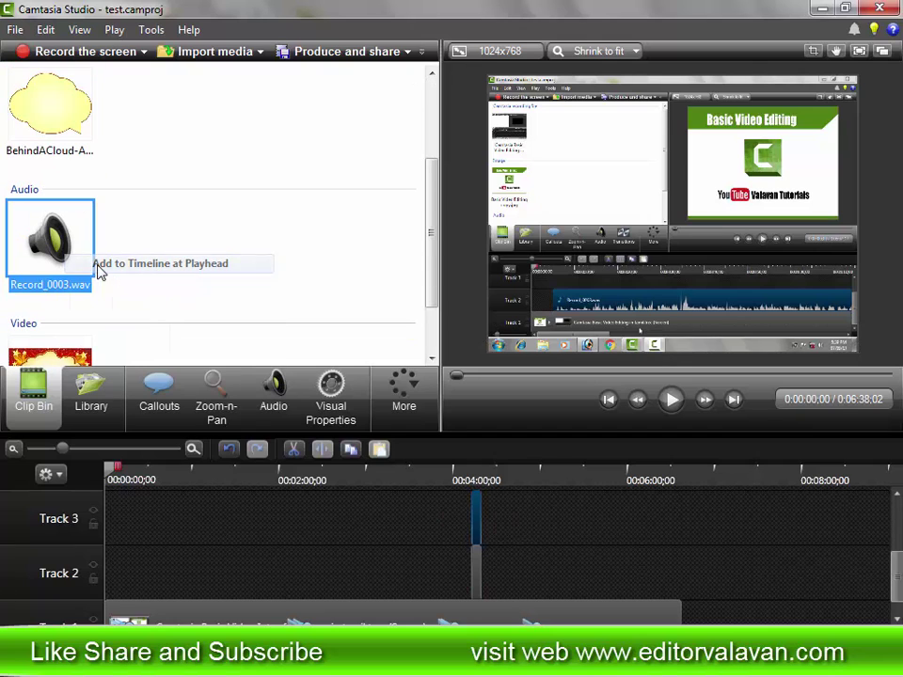
Delete the short clips on Tracks 3, 2 and 5 from the timeline.
click(480, 531)
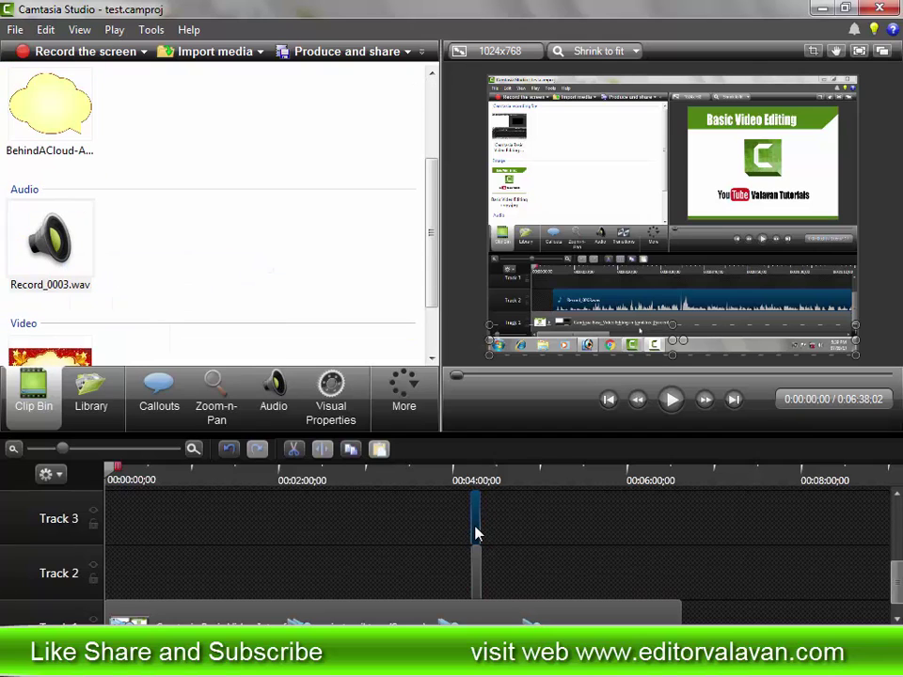
click(475, 561)
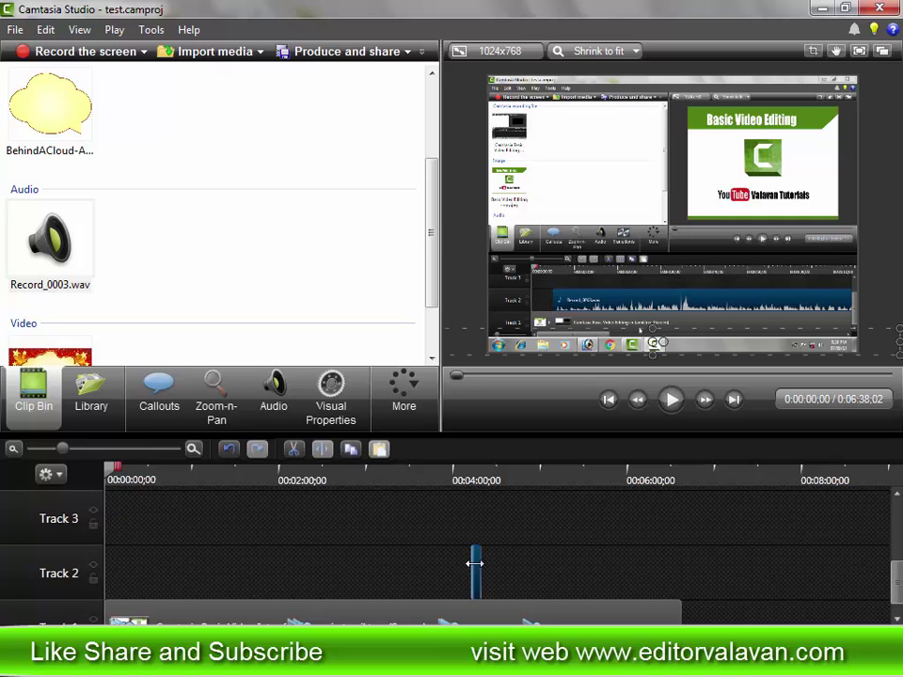
key(Delete)
scroll(201, 615, down, 1)
scroll(196, 591, up, 3)
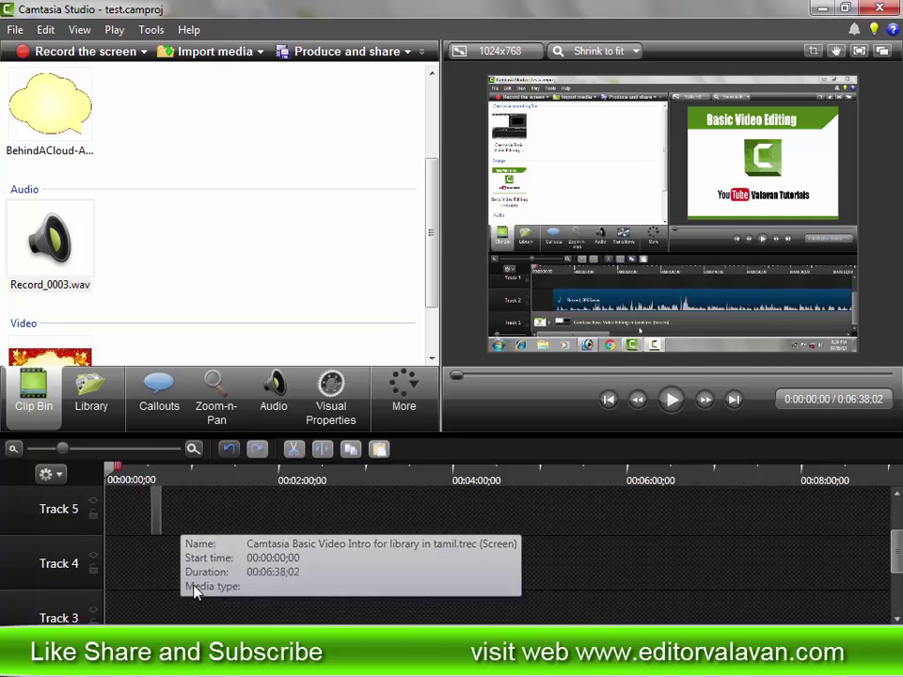
scroll(183, 569, up, 1)
click(158, 546)
key(Delete)
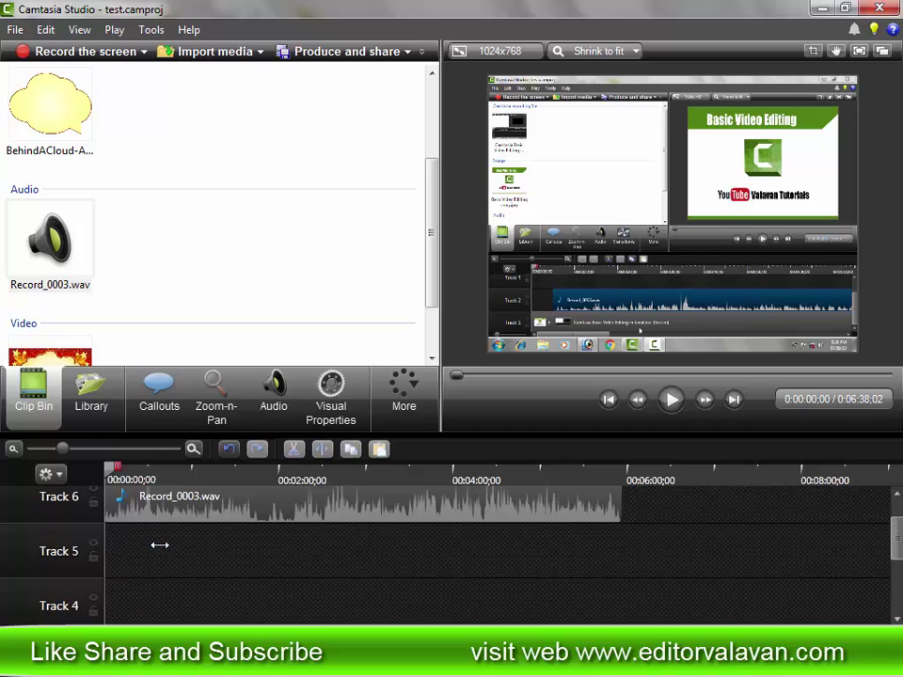
Move Record_0003.wav from Track 6 to Track 2 and trim the Track 1 screen recording to end with it.
drag(163, 509, 145, 602)
scroll(168, 534, down, 3)
scroll(195, 524, up, 1)
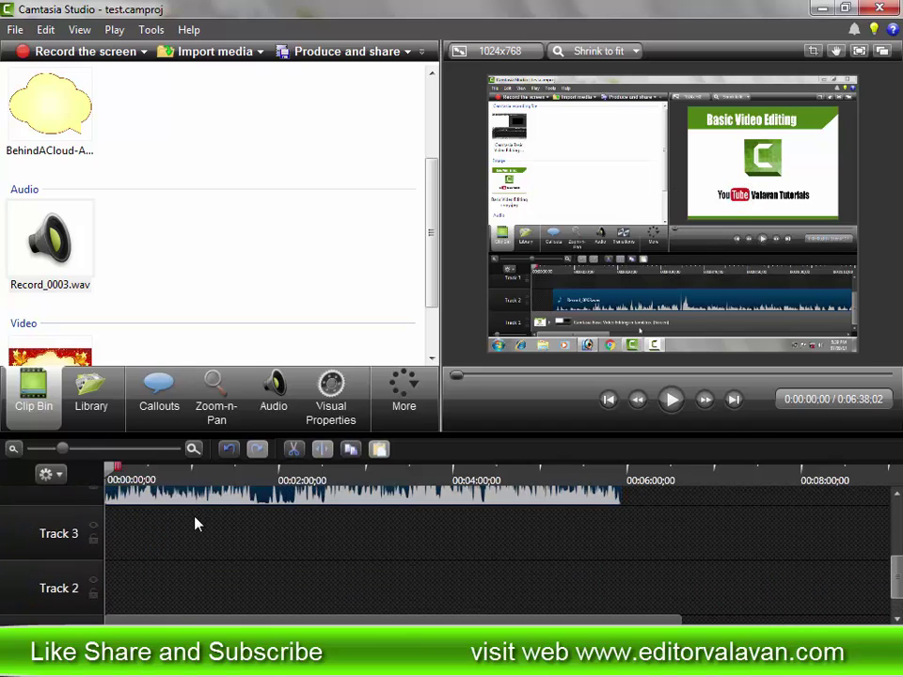
drag(178, 496, 181, 614)
scroll(209, 572, down, 1)
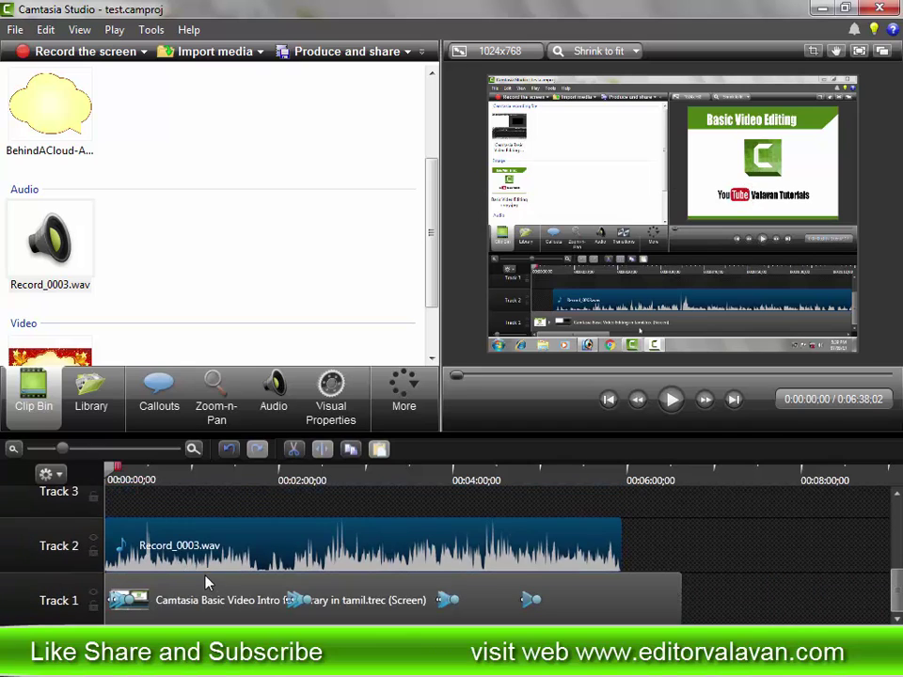
click(486, 604)
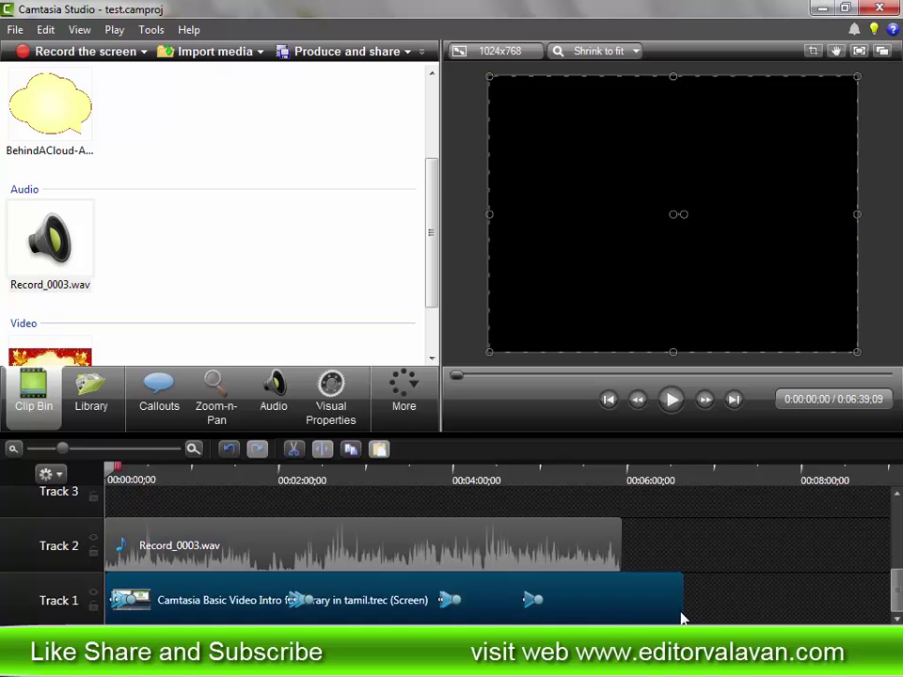
drag(680, 606, 621, 608)
Enable noise removal for the Record_0003.wav audio on Track 2 and play a few seconds of it.
click(613, 553)
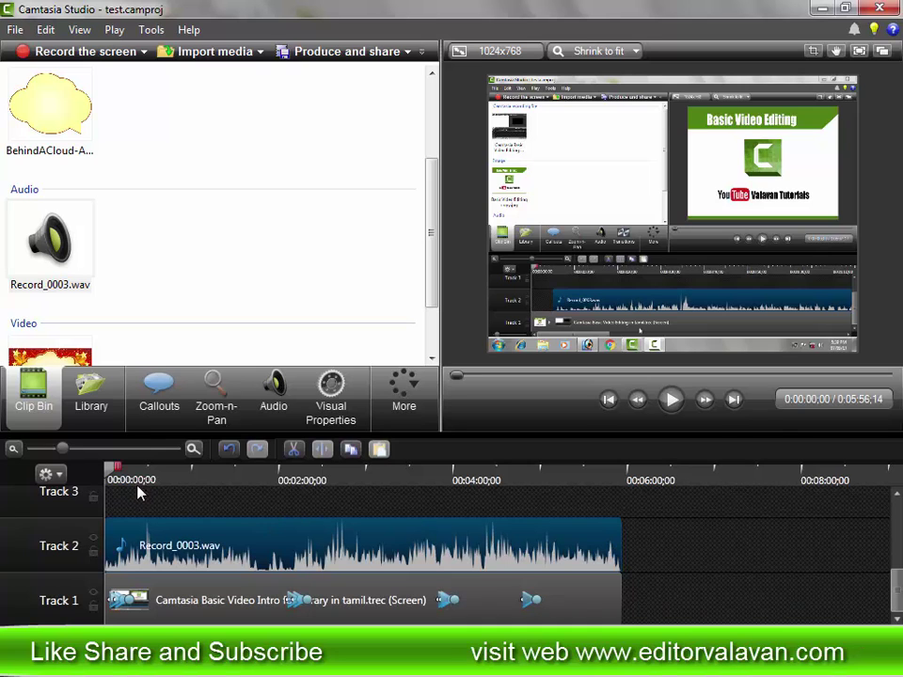
drag(66, 456, 98, 453)
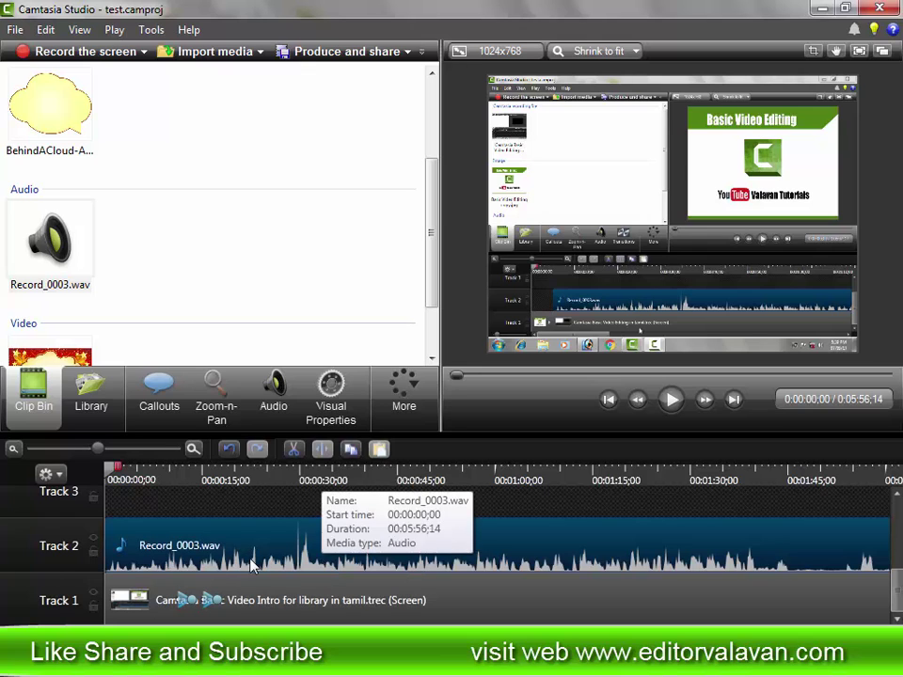
click(280, 407)
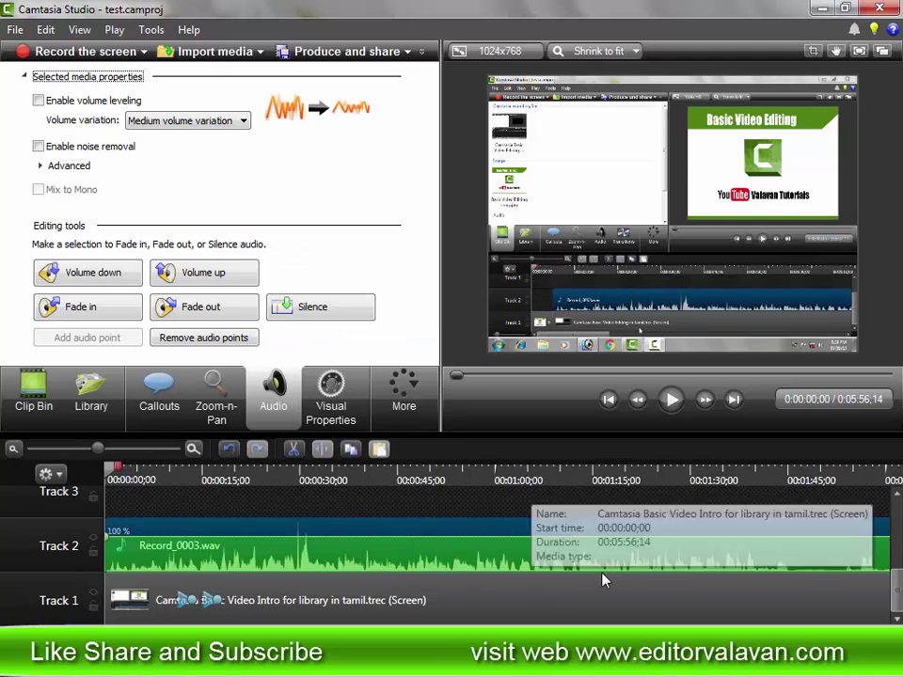
click(38, 148)
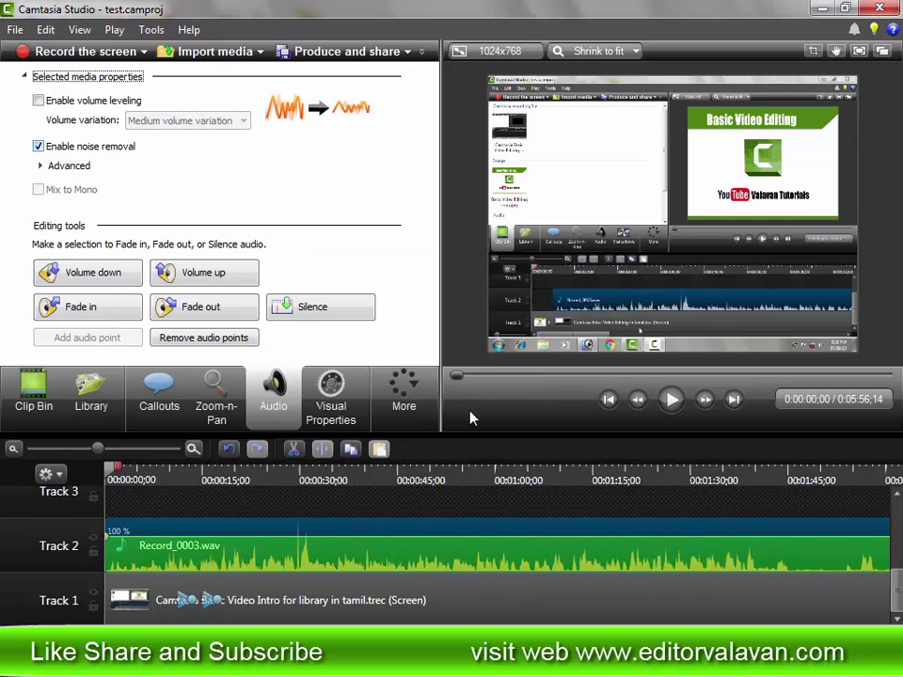
click(672, 402)
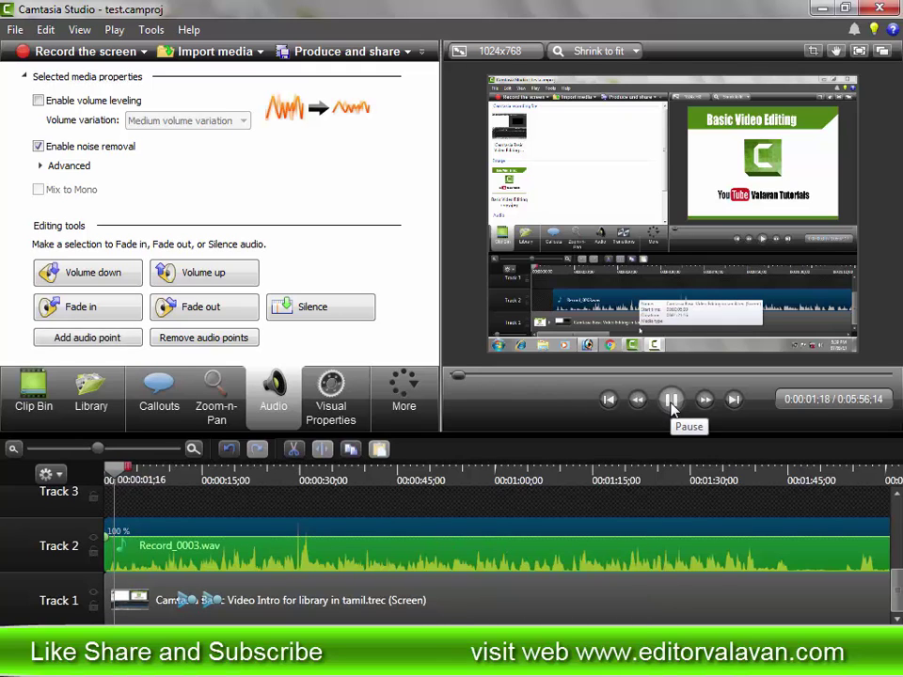
click(672, 403)
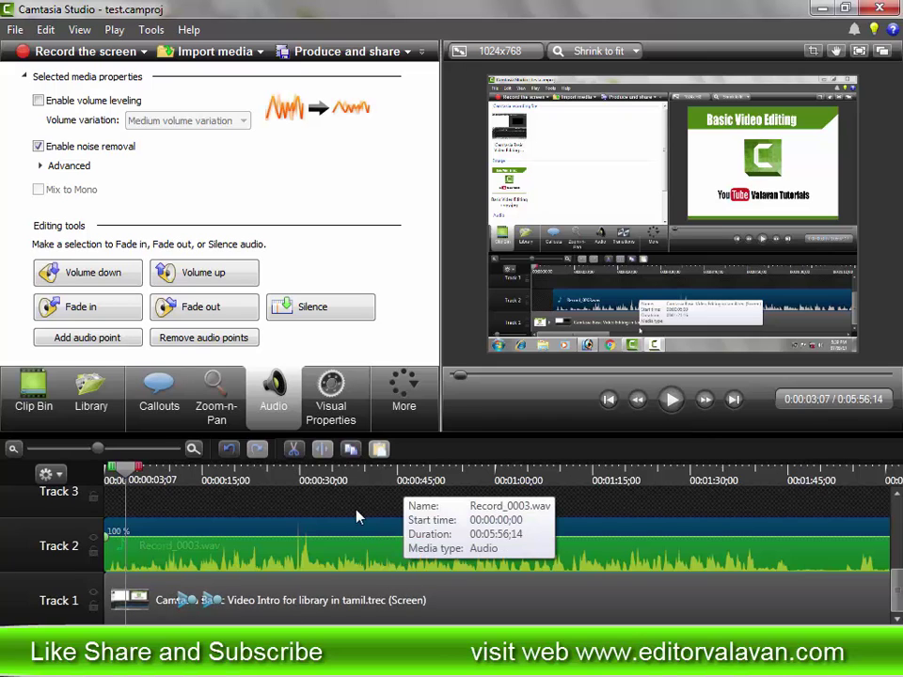
Enable volume leveling for the Track 2 audio with medium volume variation and play back a short stretch.
click(349, 536)
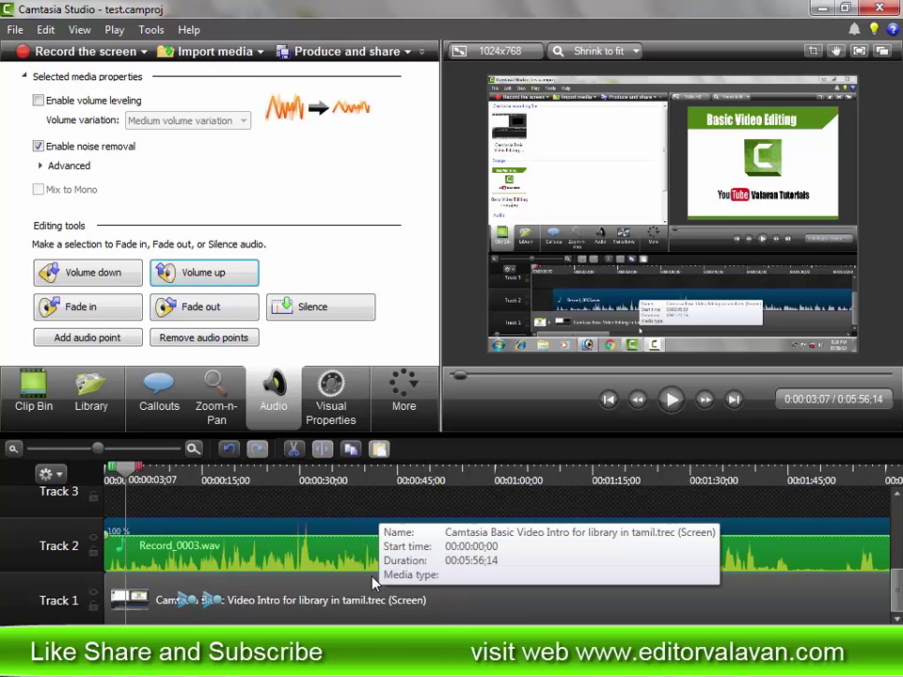
click(37, 101)
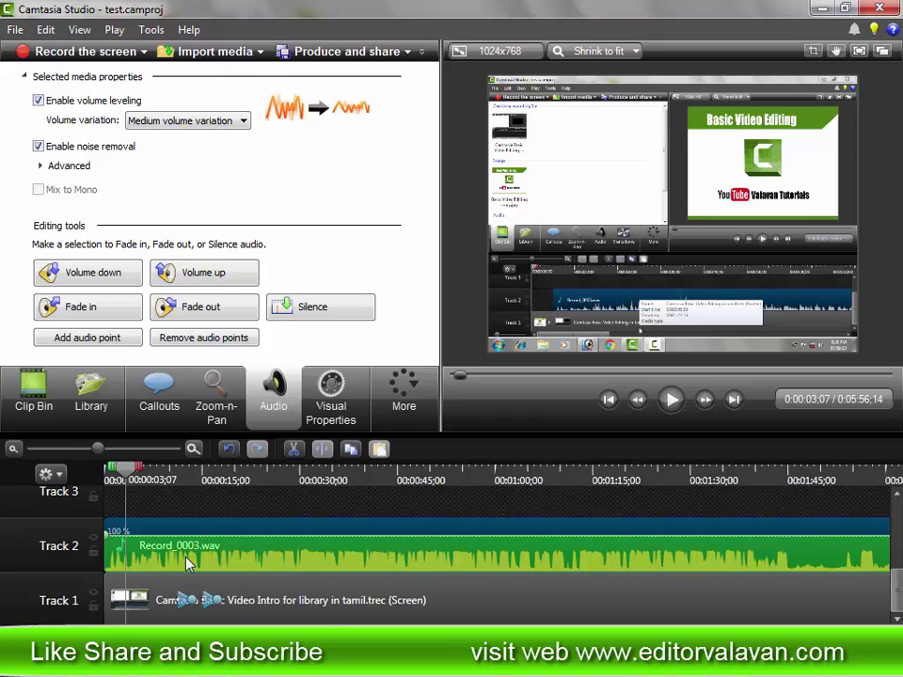
click(672, 402)
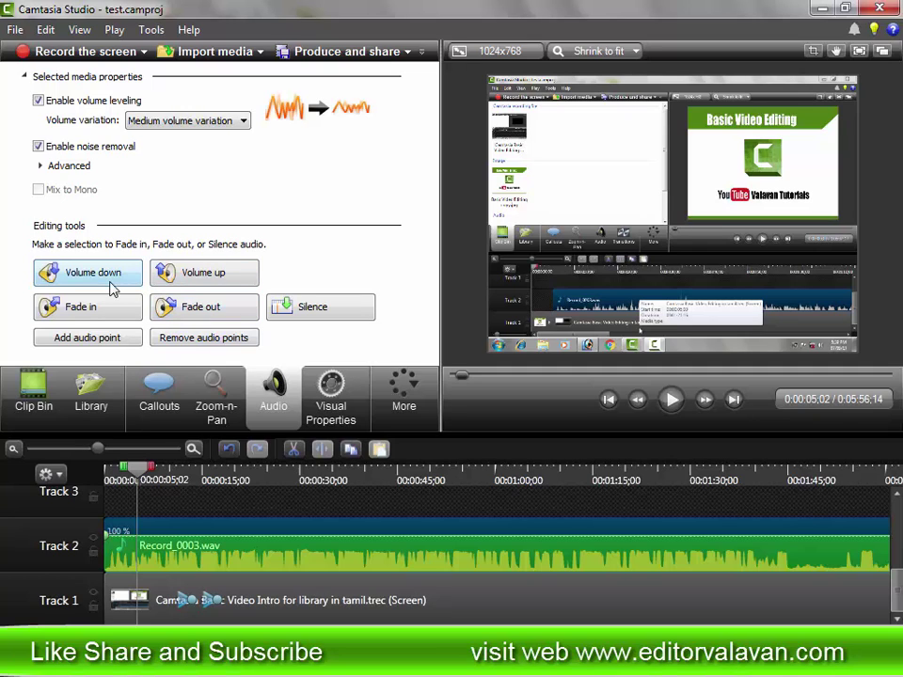
Raise the volume of the Track 2 audio by one increment and briefly play it back.
click(200, 275)
click(671, 400)
click(671, 400)
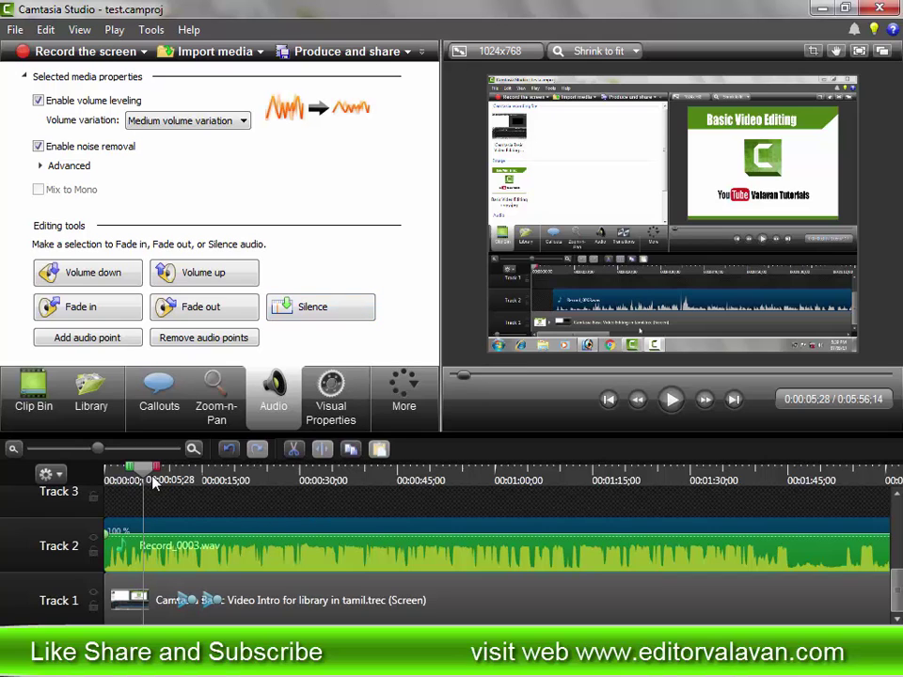
Silence the Track 2 audio between 0:00:05;28 and 0:00:22;22.
drag(187, 477, 252, 467)
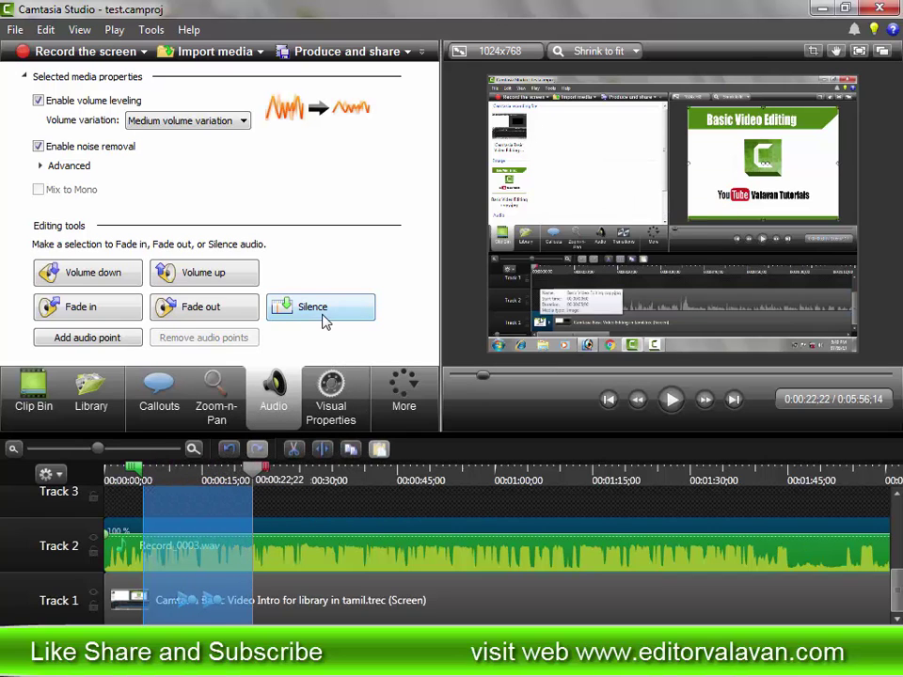
click(323, 317)
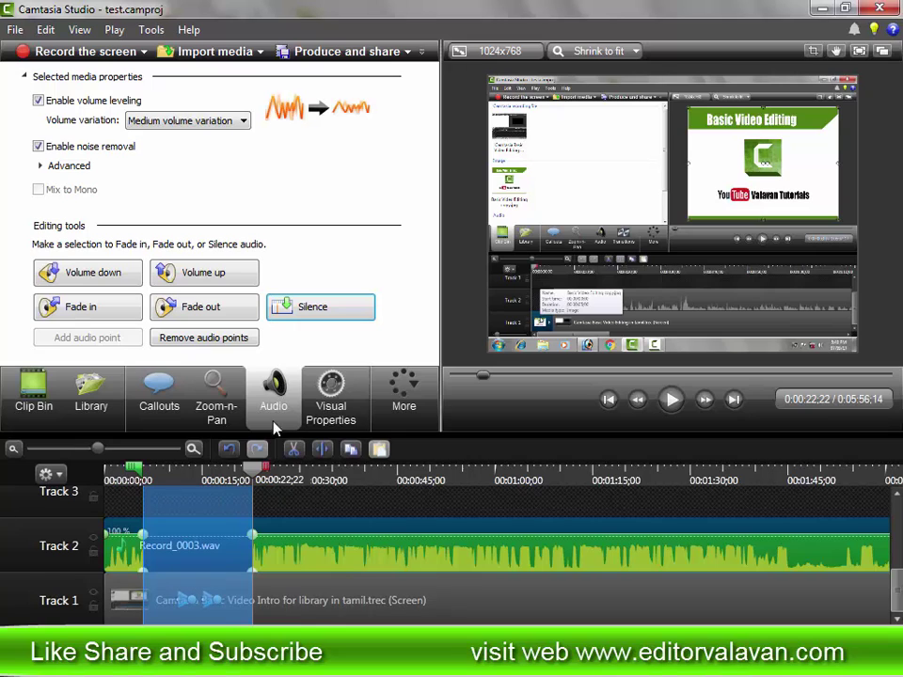
Play the timeline inside and just after the silenced section to check the audio, clearing the time selection.
click(674, 403)
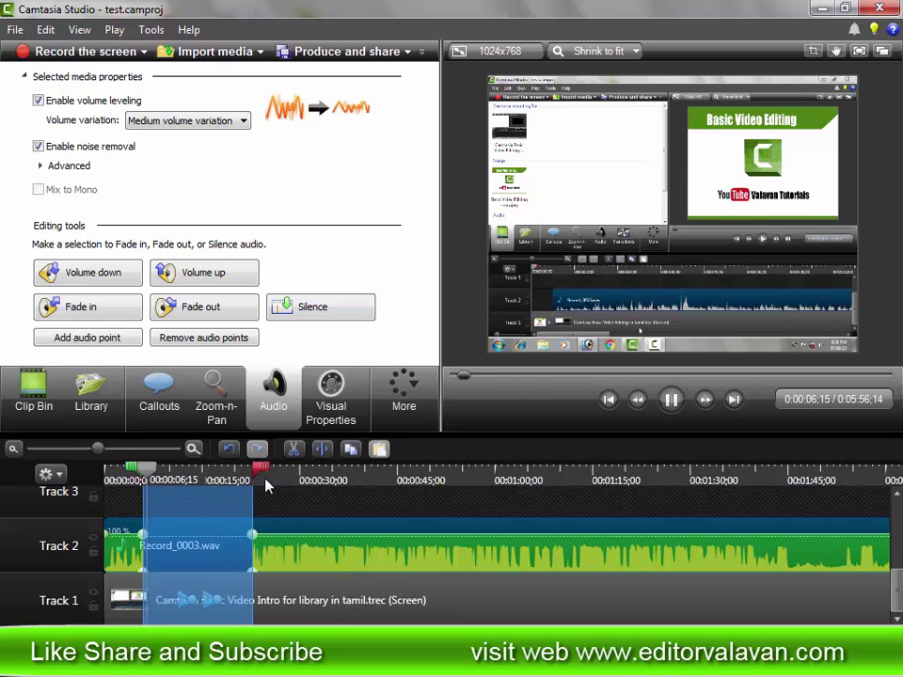
click(143, 470)
mouse_move(260, 468)
mouse_down()
mouse_move(155, 467)
mouse_move(300, 471)
mouse_move(253, 472)
mouse_up()
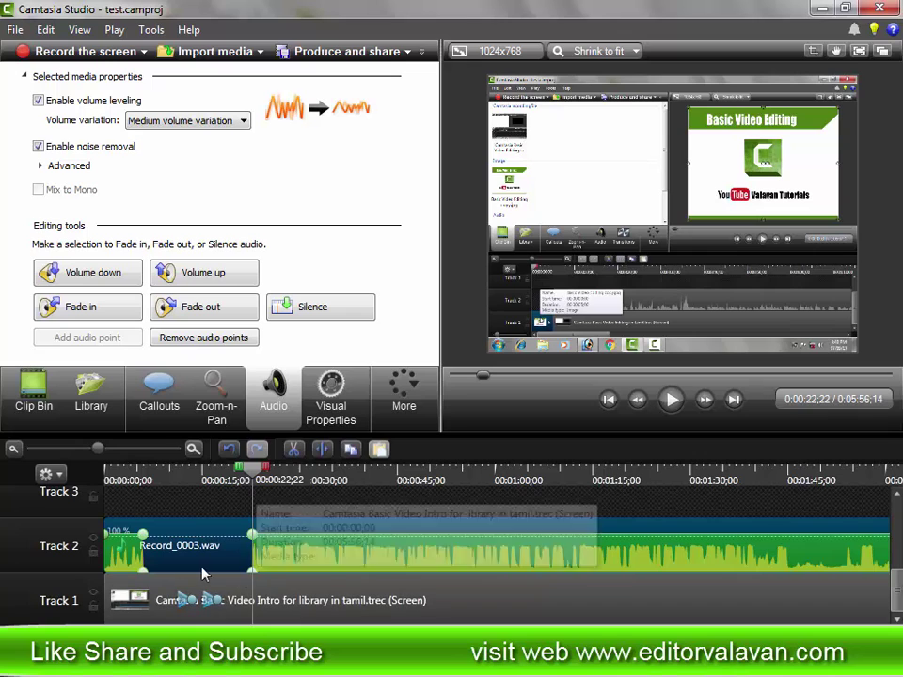
click(673, 401)
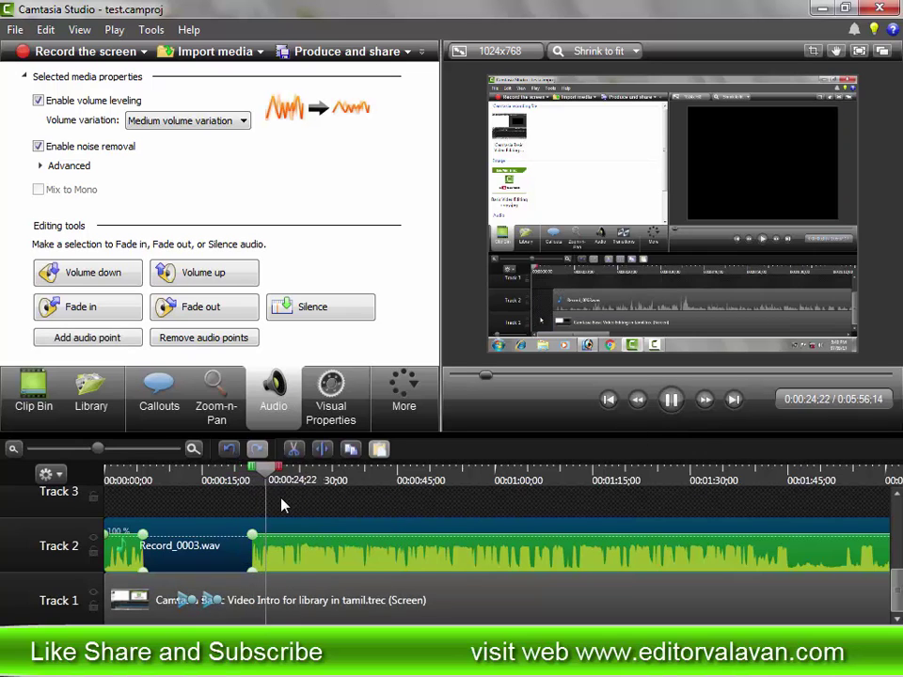
click(179, 482)
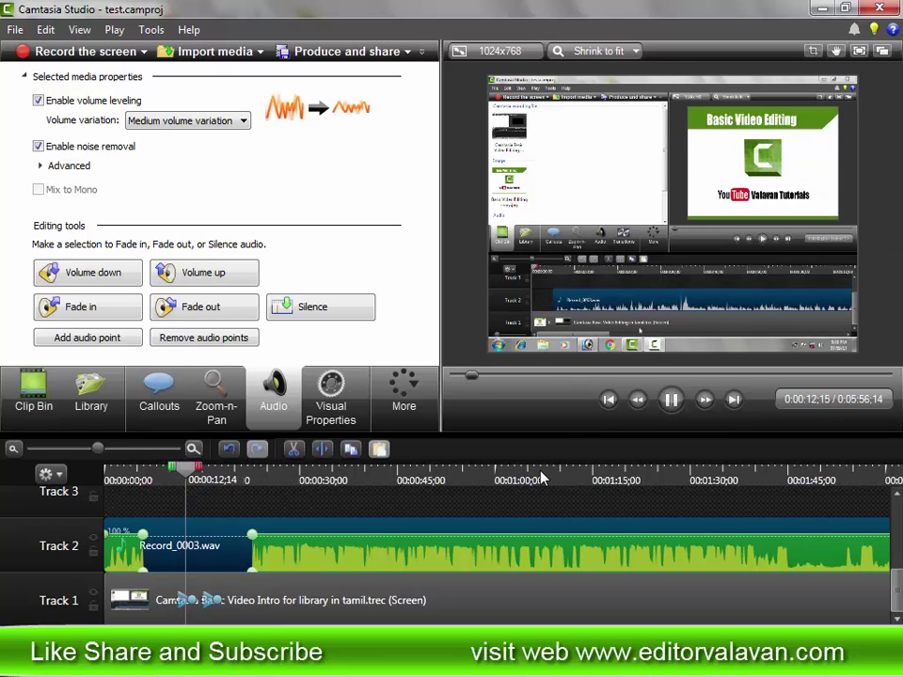
click(673, 401)
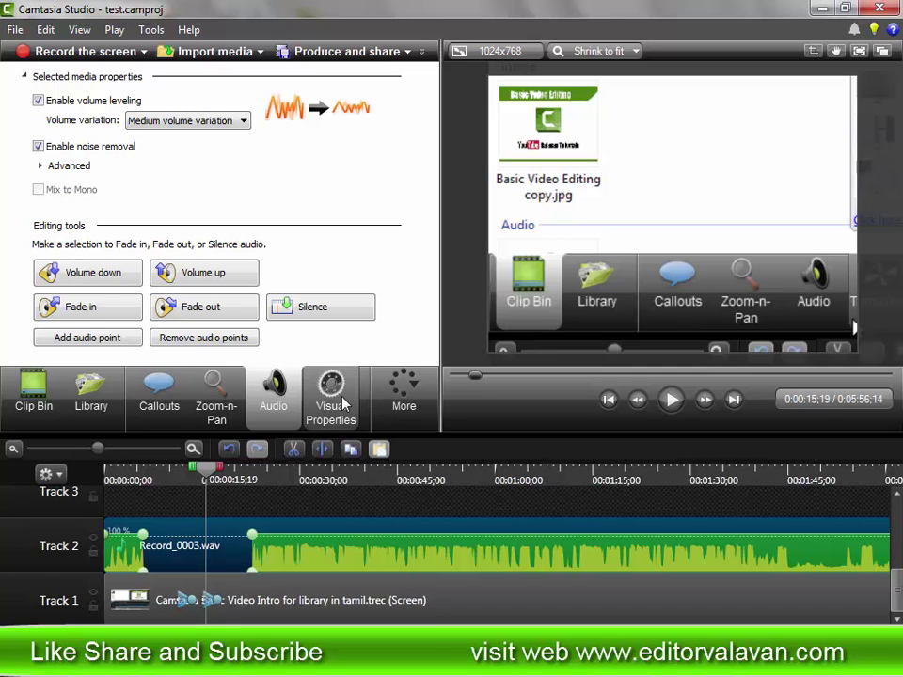
Show the cursor effects options and the voice narration recording settings.
click(403, 393)
click(414, 441)
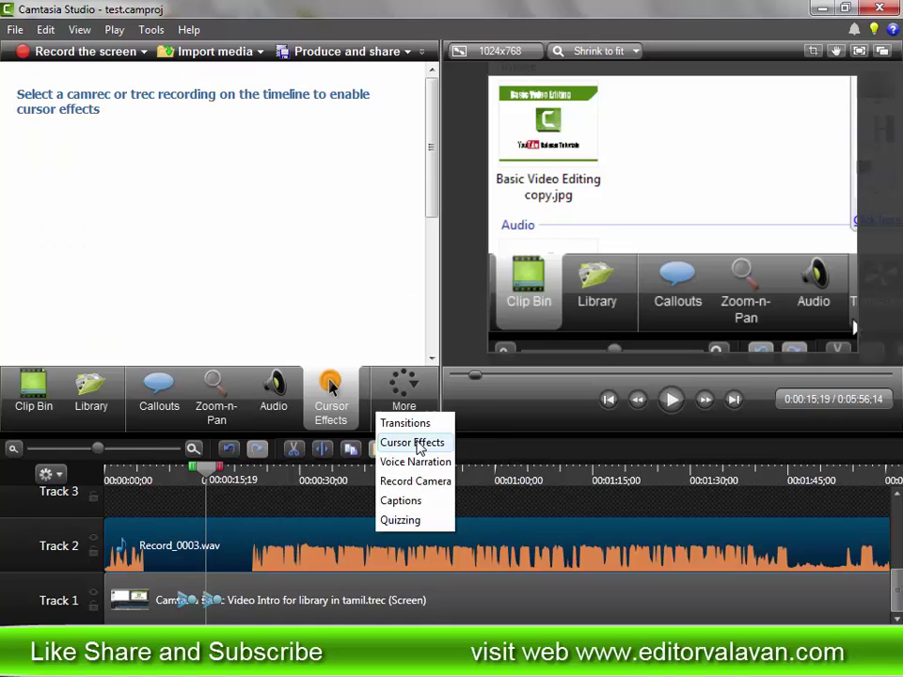
click(419, 411)
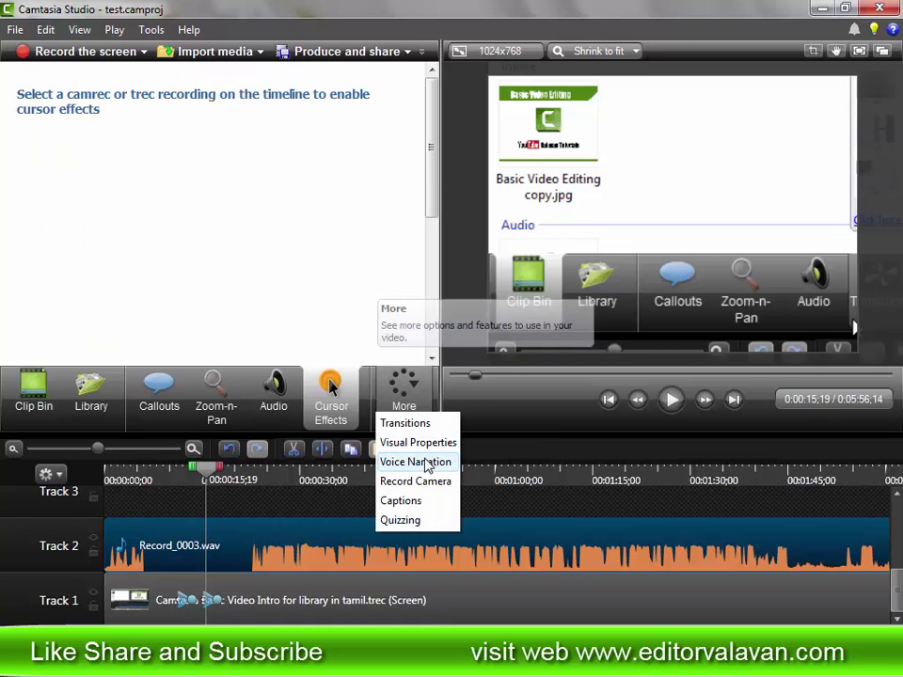
click(430, 462)
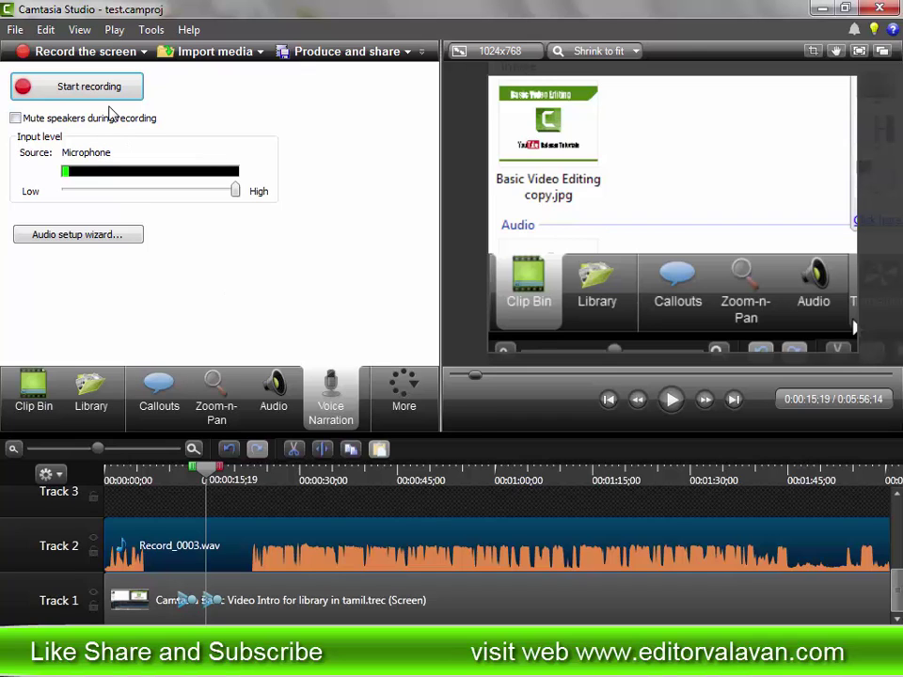
Open the captions editor, play the timeline to 0:00:20;28 and add a caption there with random placeholder text.
click(402, 402)
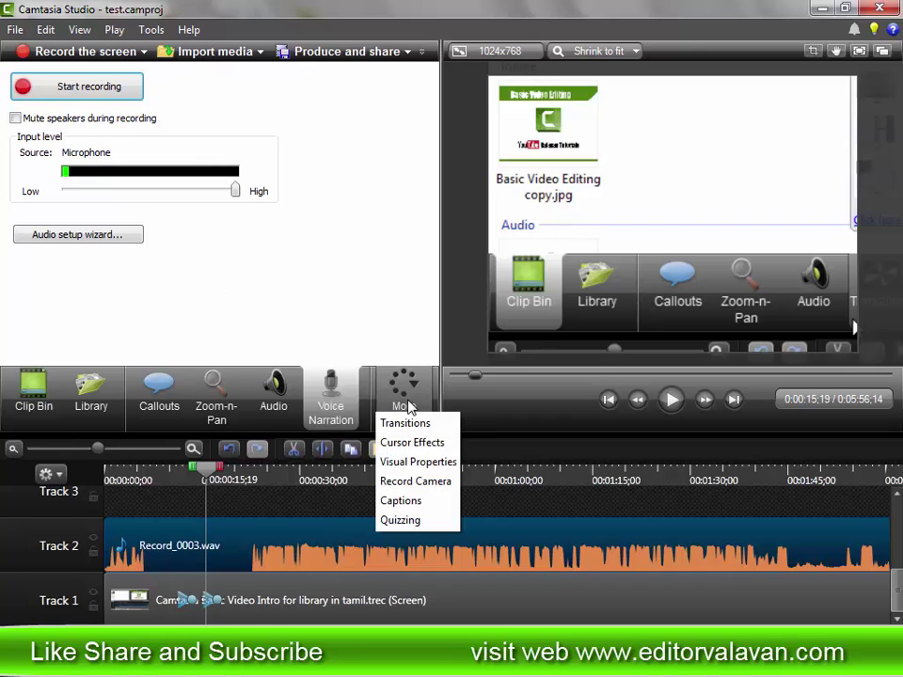
click(417, 503)
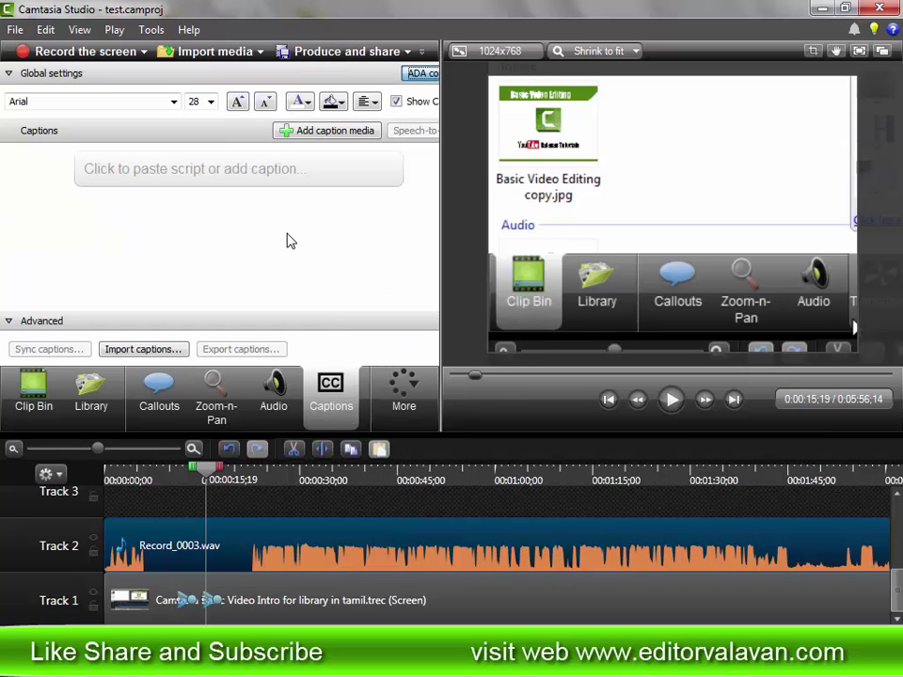
click(329, 175)
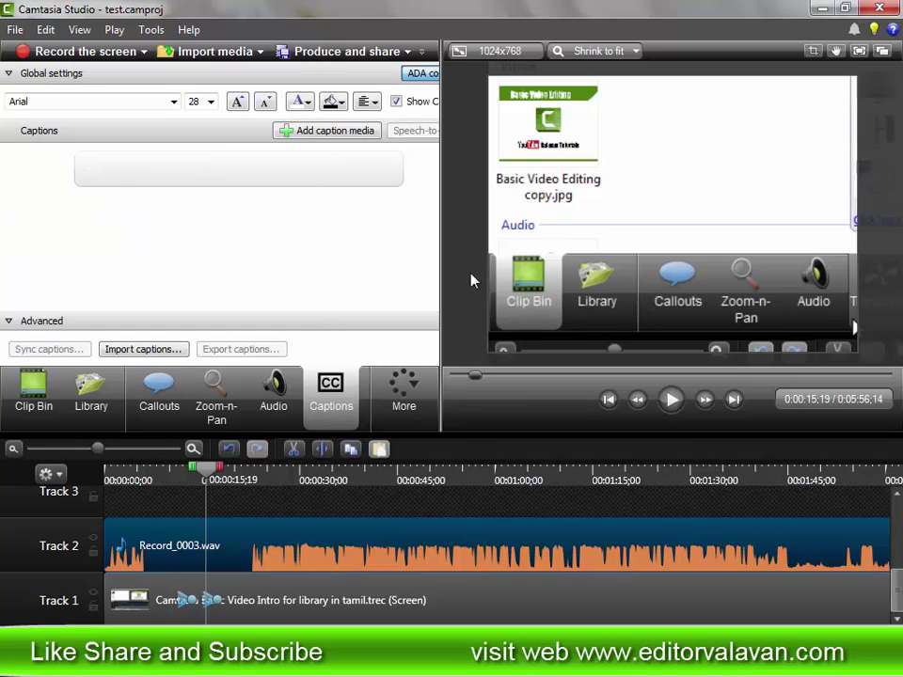
click(672, 399)
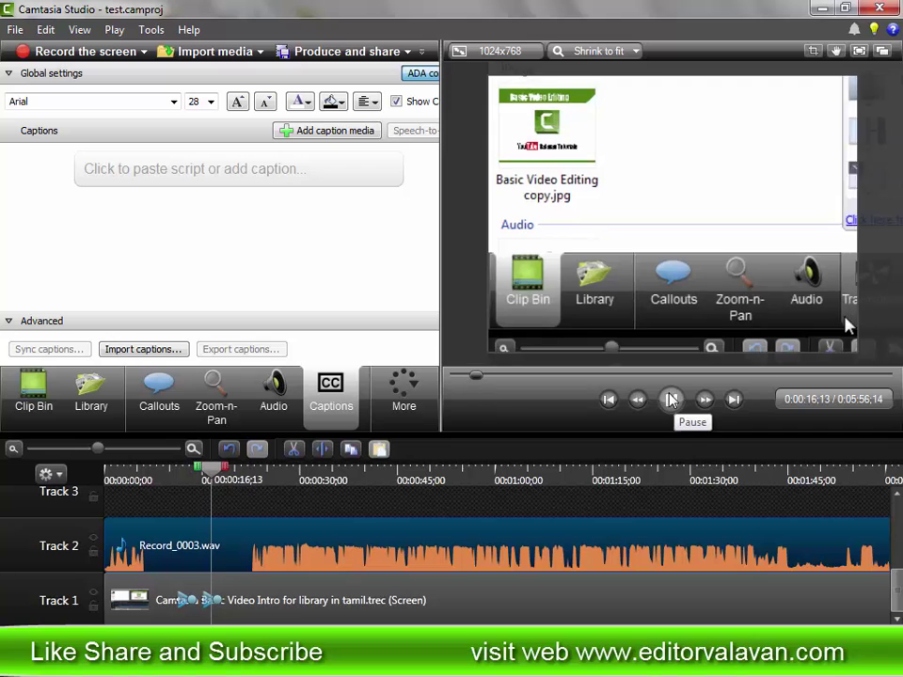
click(283, 175)
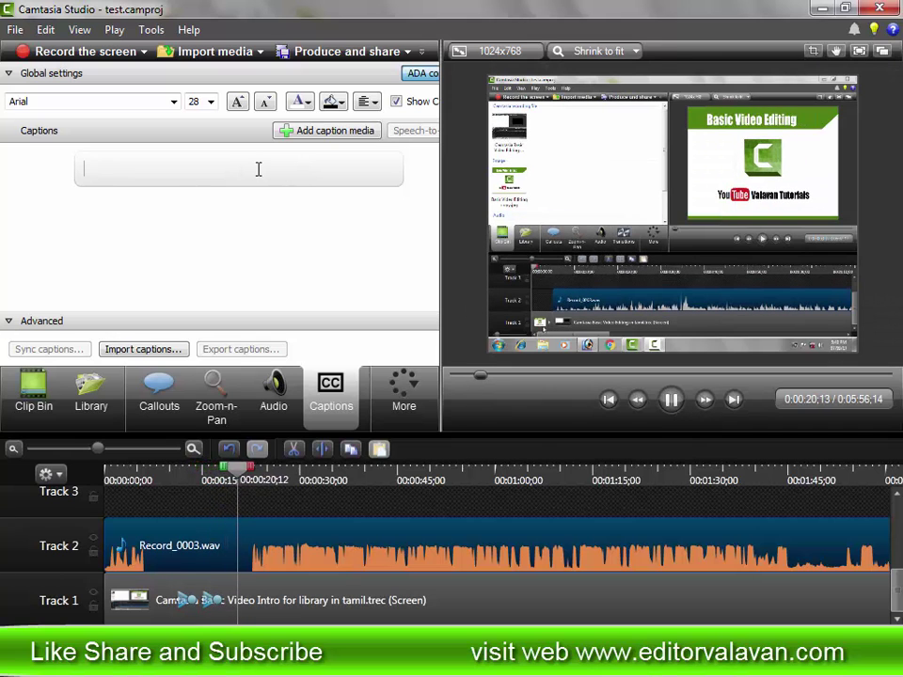
text(I;k)
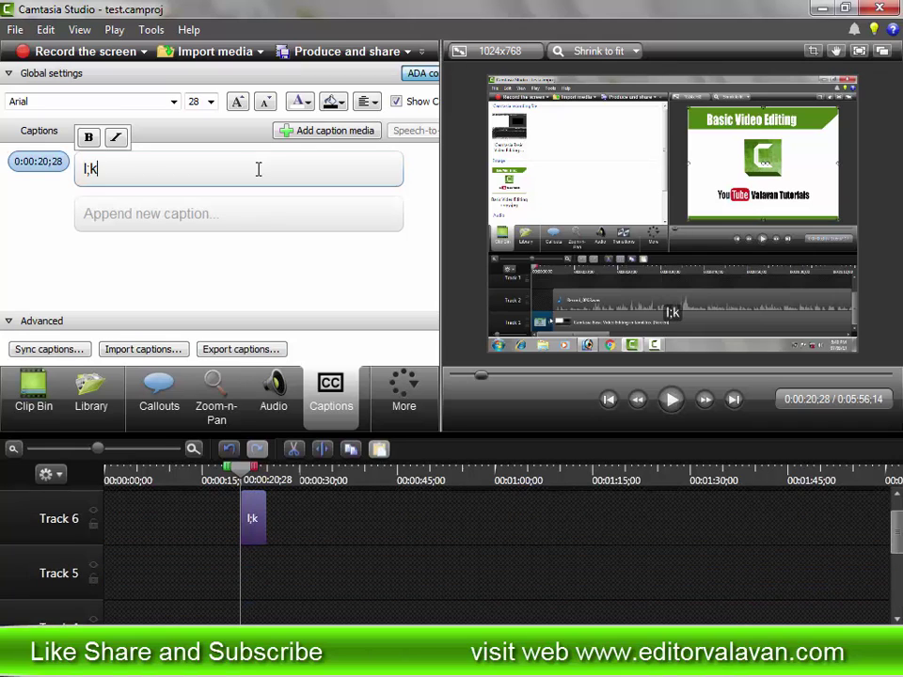
text(;k;k;'k;kk)
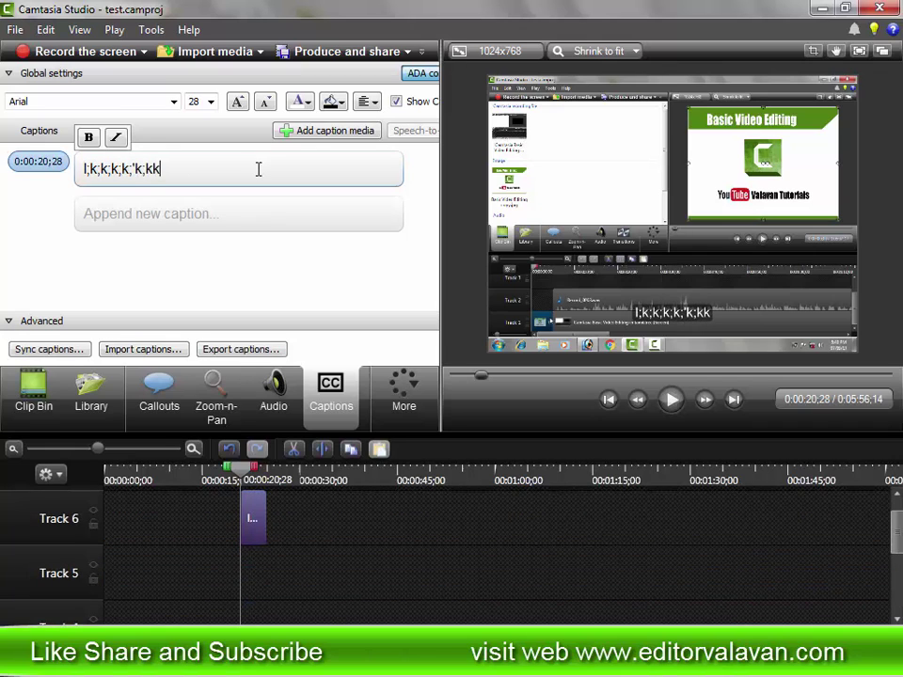
Replace the placeholder text of the caption at 0:00:20;28 with "valavan tutoria".
key(ctrl+a)
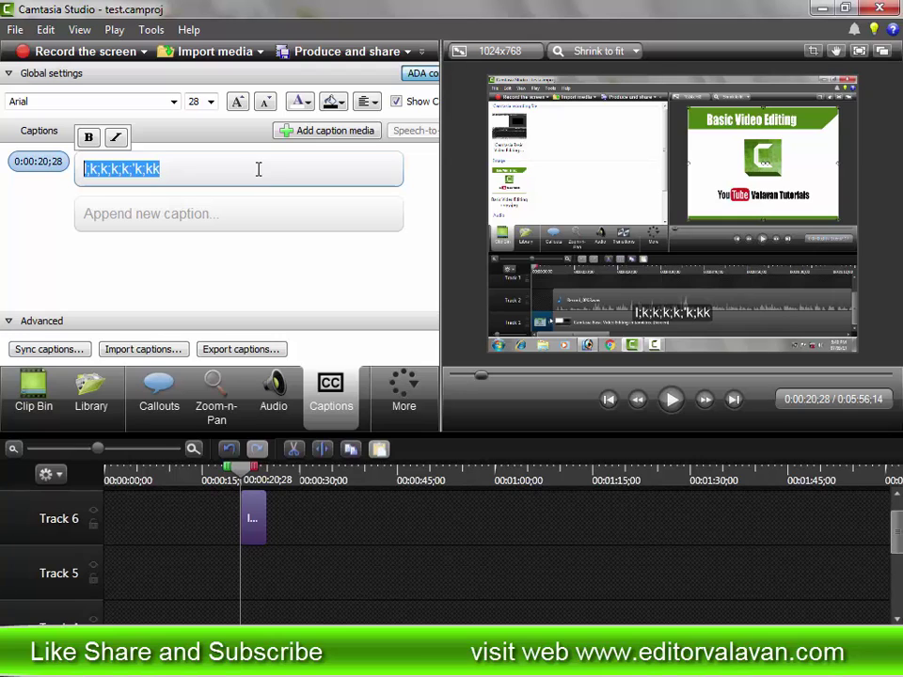
text(vala)
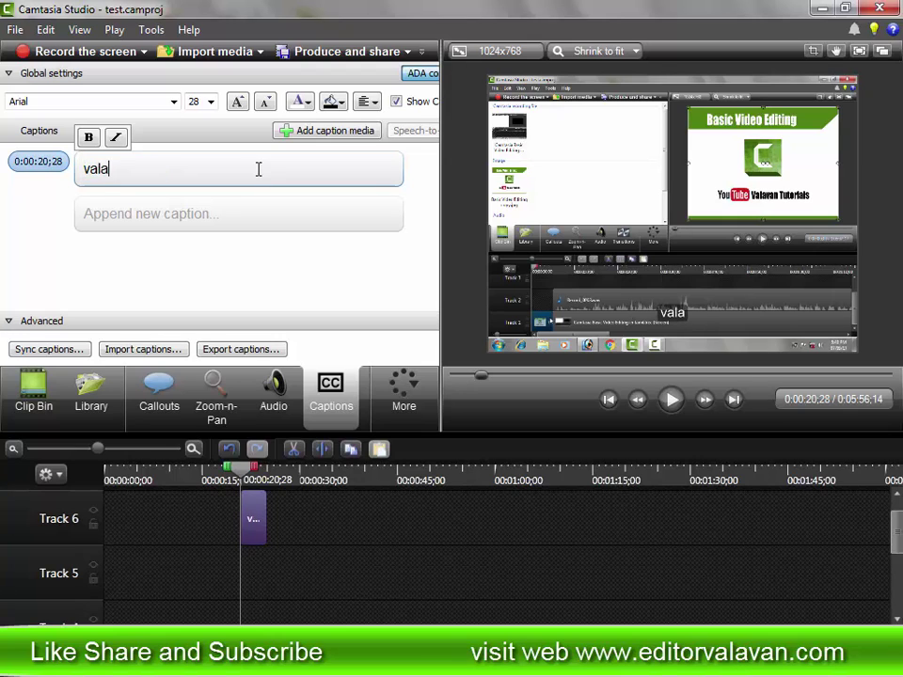
text(van)
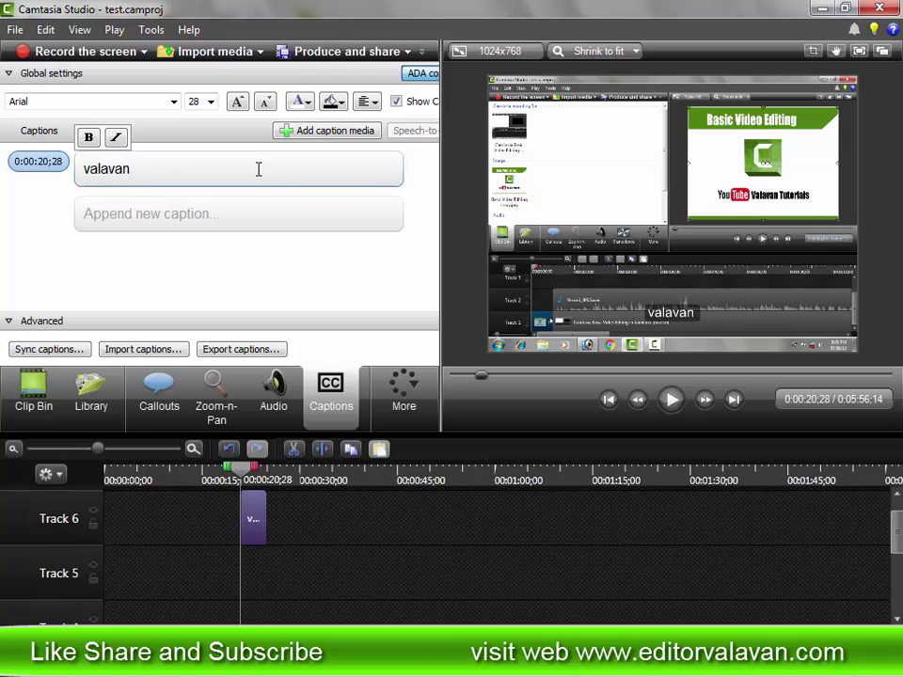
text( tu)
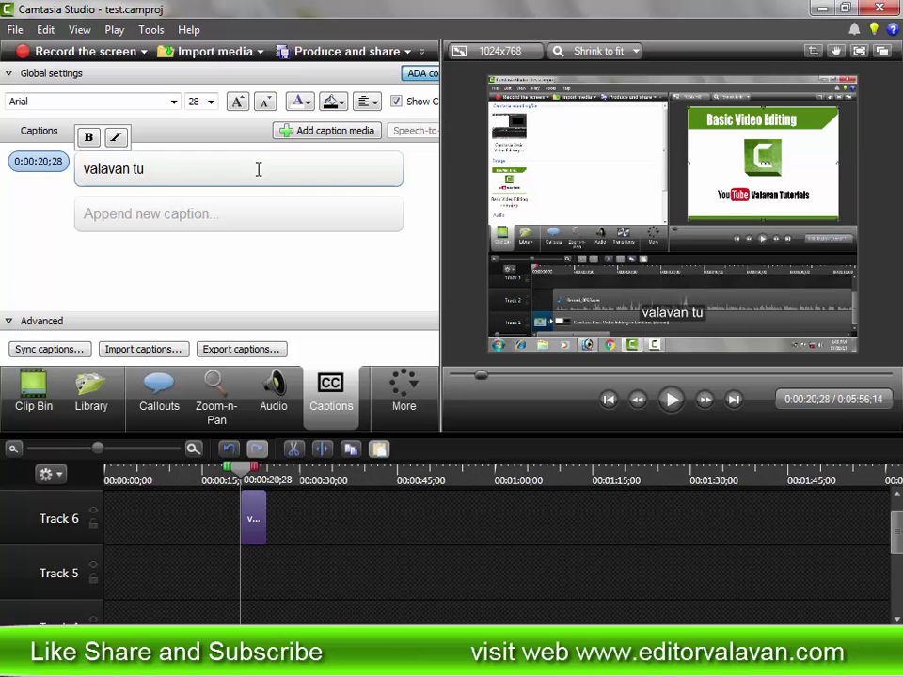
text(toria)
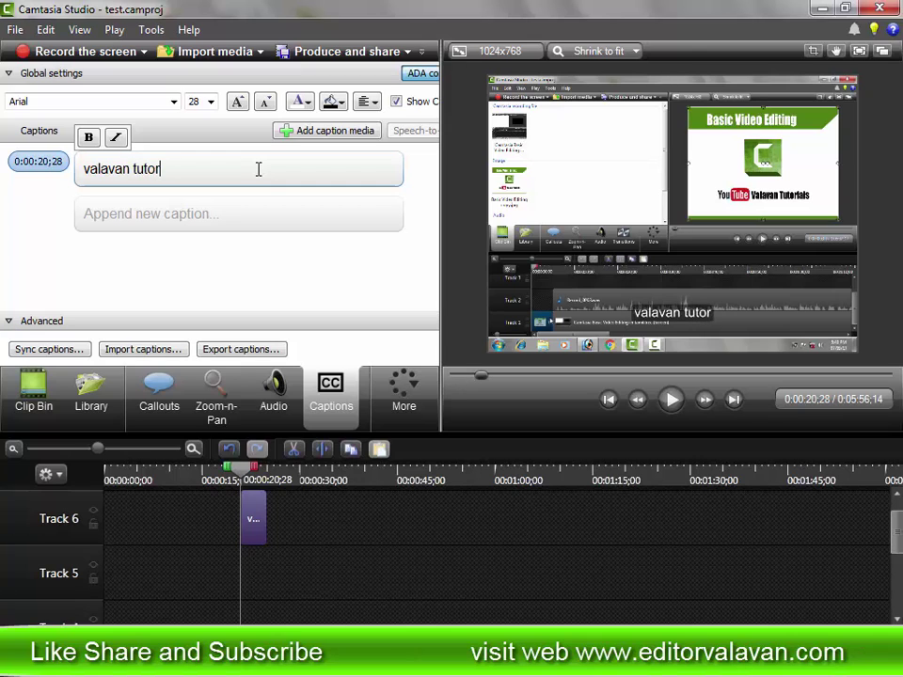